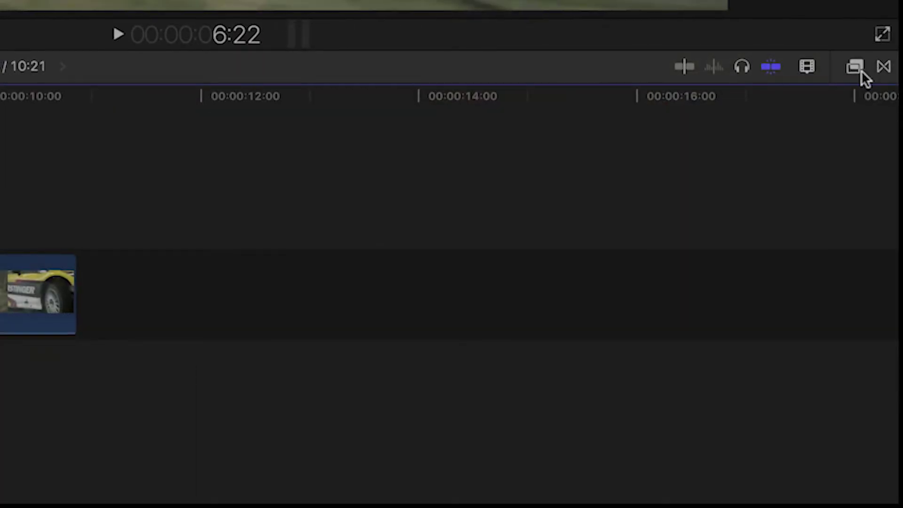
Browse the FxFactory Pro video effects and search the Effects browser for 'glow'.
left_click(860, 67)
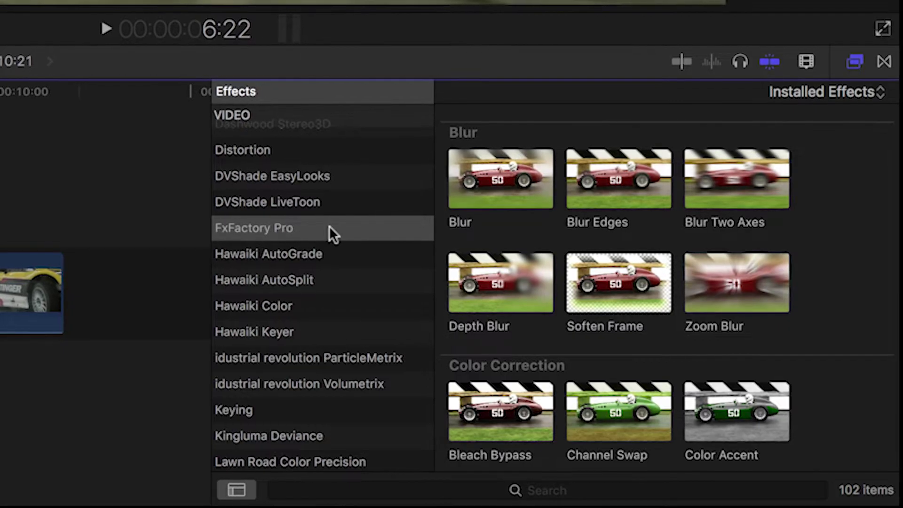
scroll(872, 247, "down", 5)
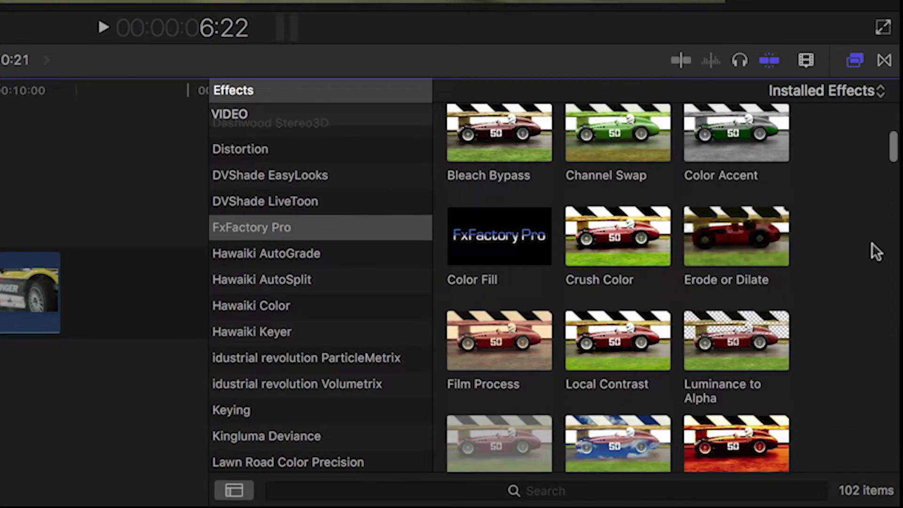
scroll(870, 243, "down", 15)
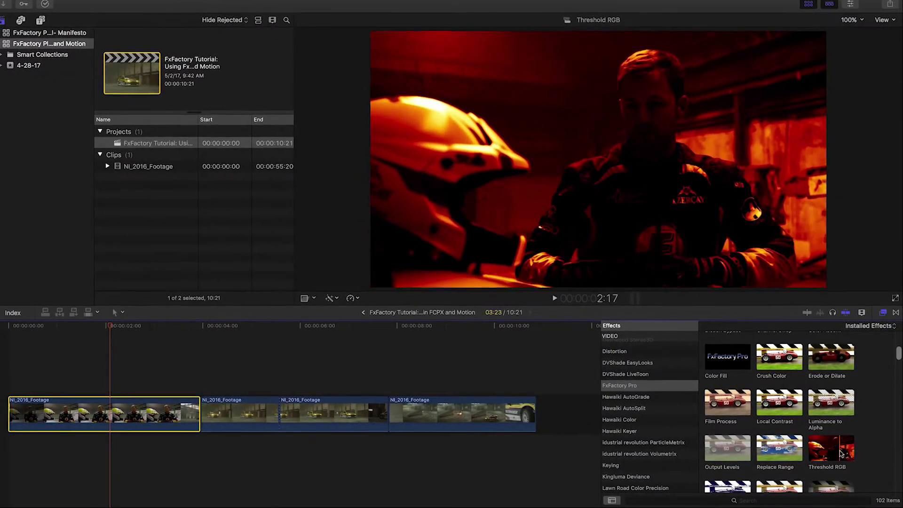
scroll(878, 457, "down", 3)
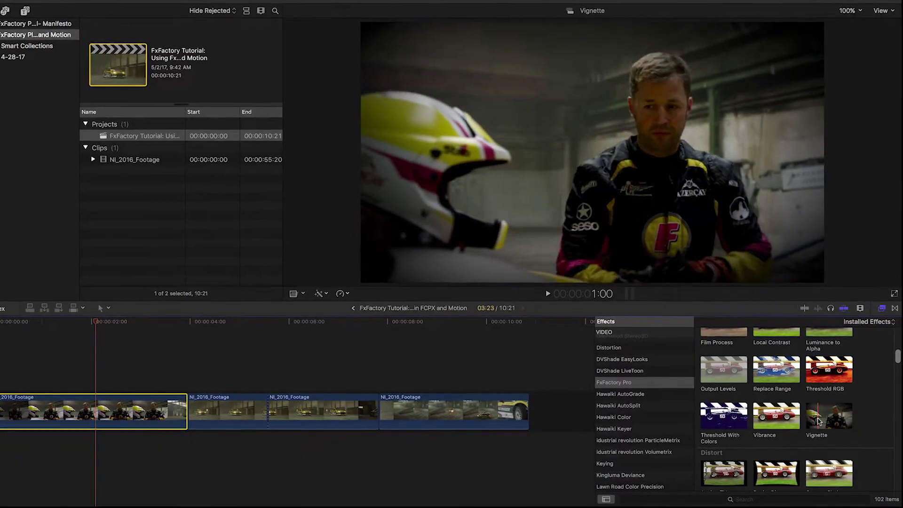
left_click(752, 498)
type("glow")
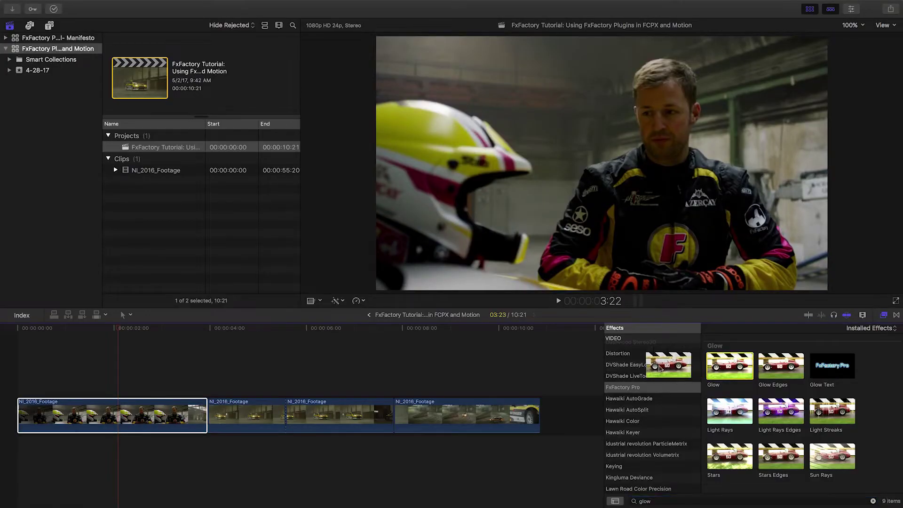
Apply Glow to the first clip, then set Source Luminance to 0.44 and Source Aperture to 0.2.
left_click_drag(131, 420, 132, 421)
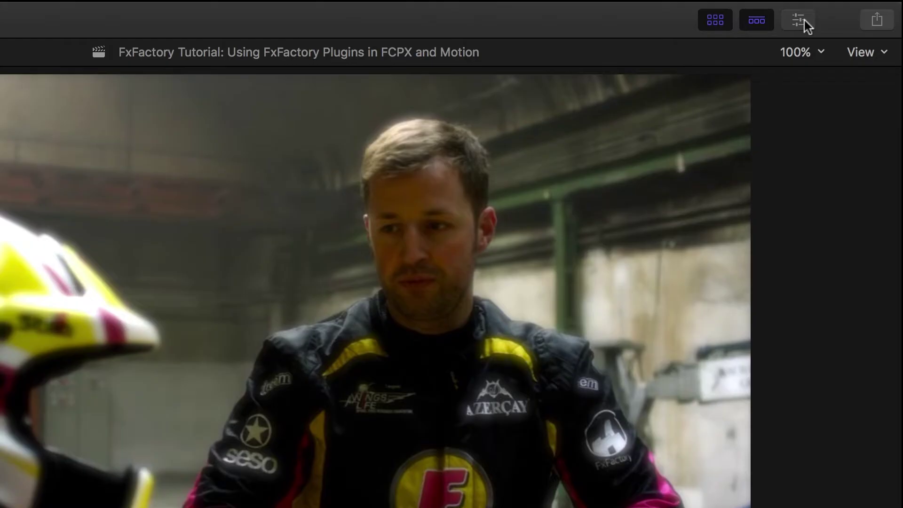
left_click(803, 20)
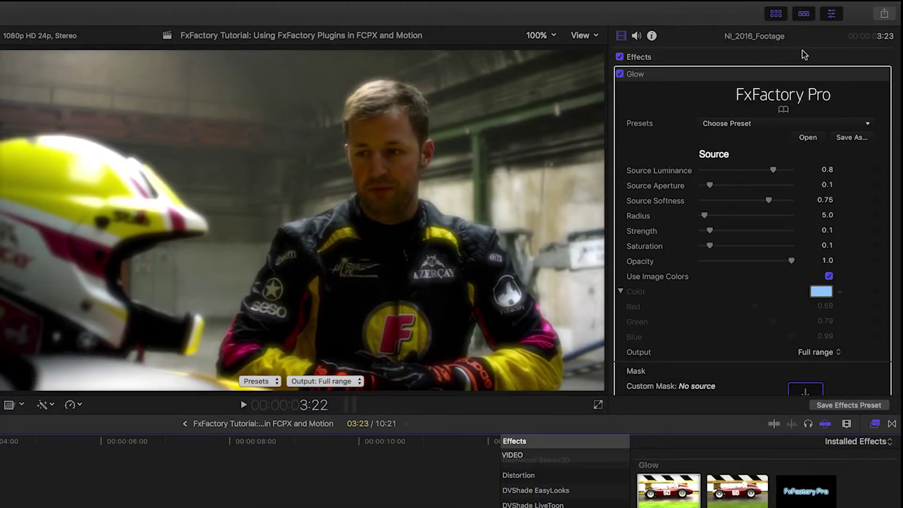
left_click_drag(711, 253, 663, 253)
left_click(808, 184)
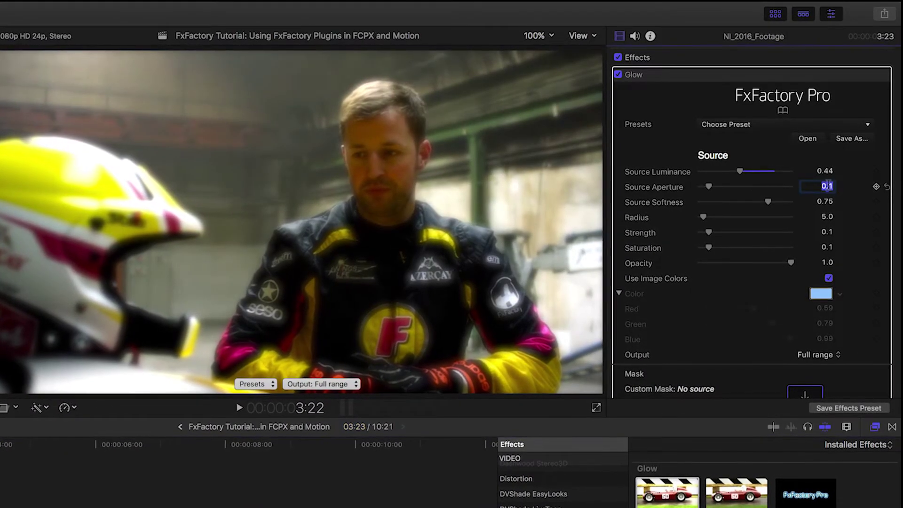
type("0.2")
key("Return")
key("shift+Tab")
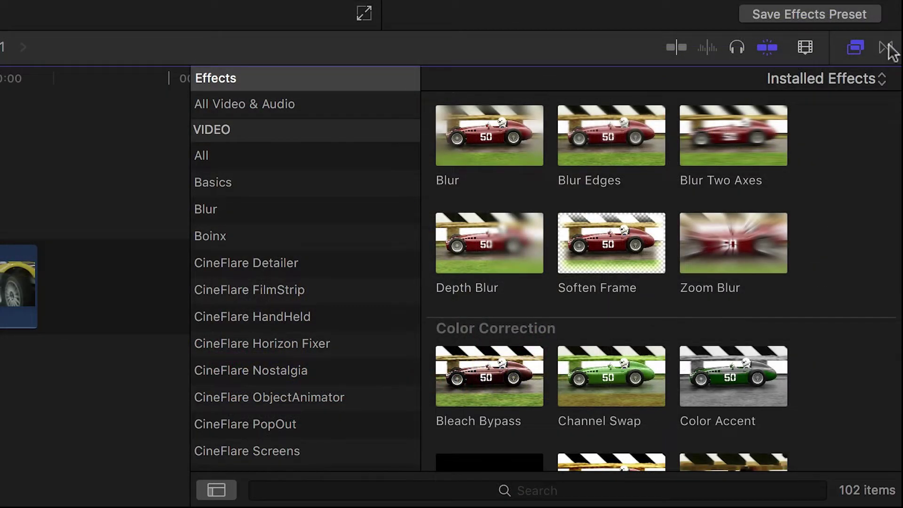
Place the FxFactory Pro Whoosh transition between the second and third footage clips.
left_click(889, 47)
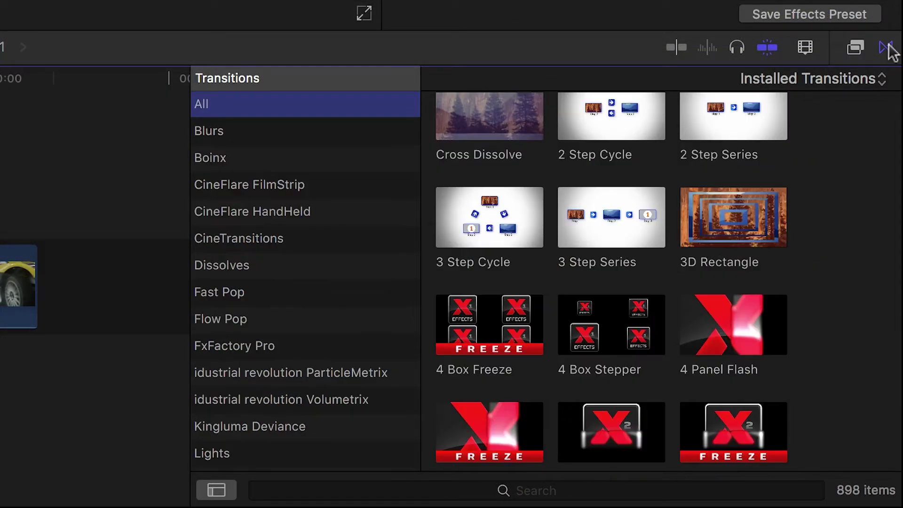
left_click(272, 348)
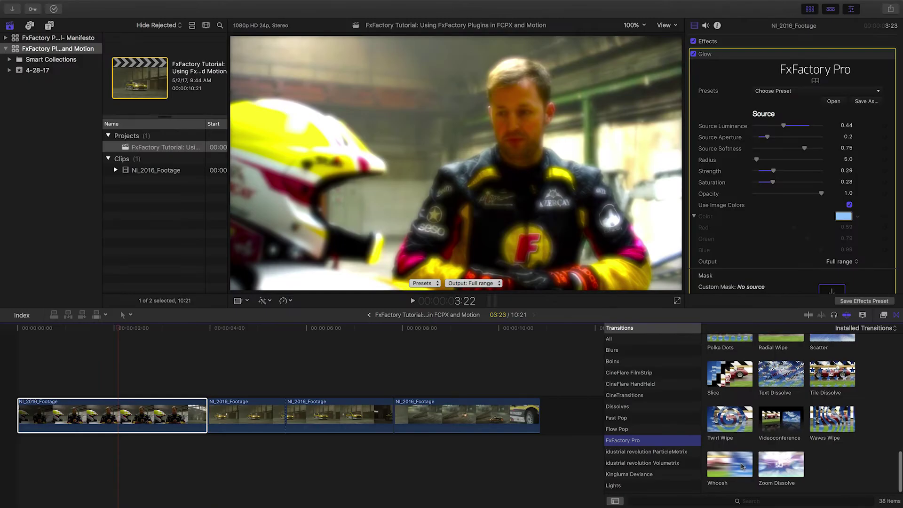
left_click_drag(742, 465, 322, 408)
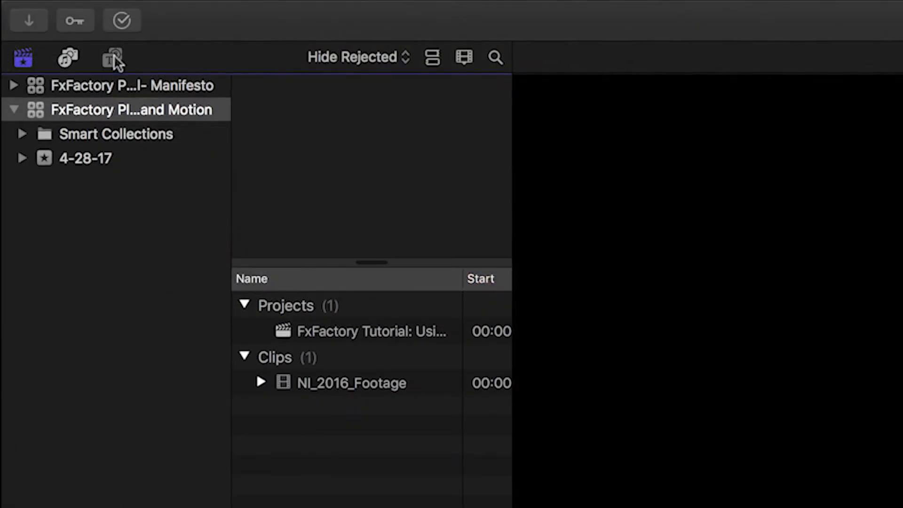
Append the FxFactory Pro Sun generator to the end of the timeline.
left_click(114, 54)
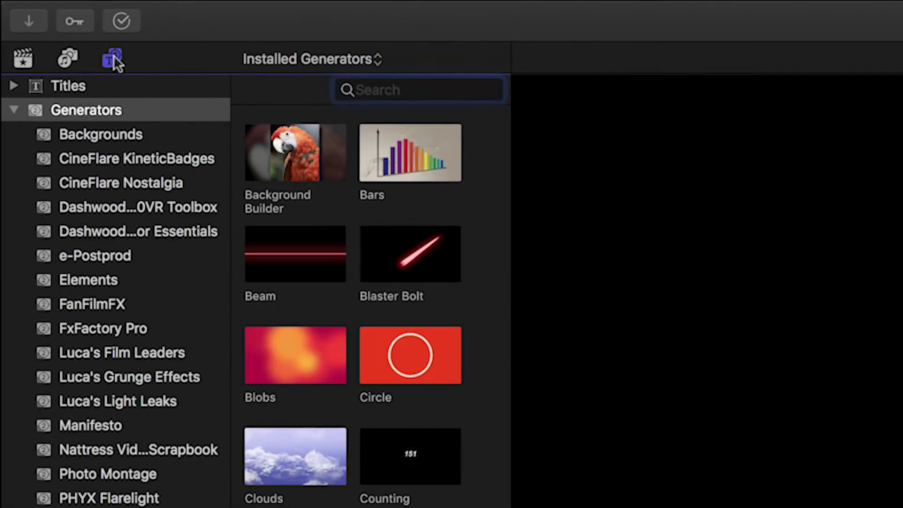
left_click(102, 329)
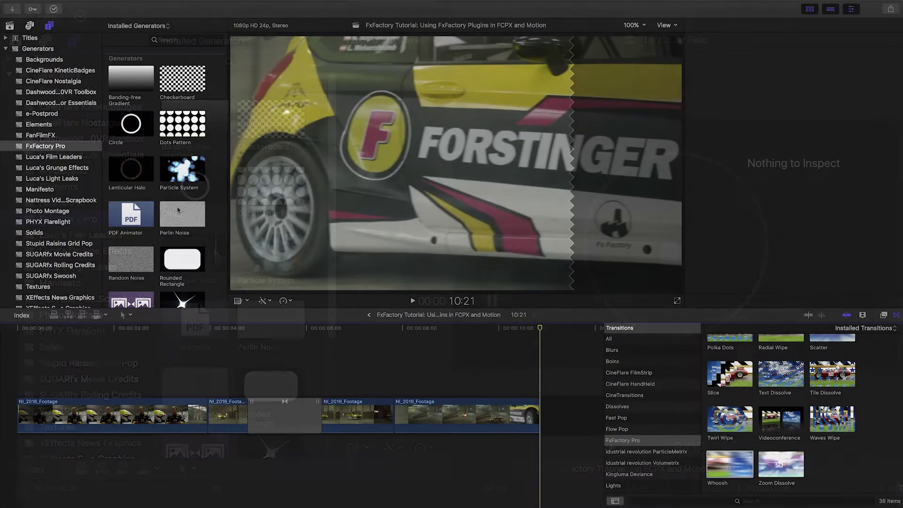
scroll(290, 321, "down", 3)
scroll(194, 216, "down", 2)
left_click(182, 234)
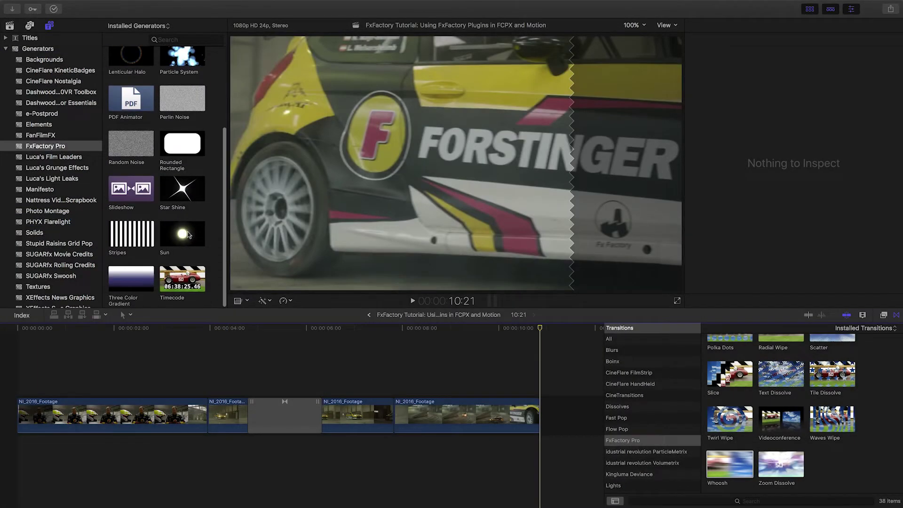
key("e")
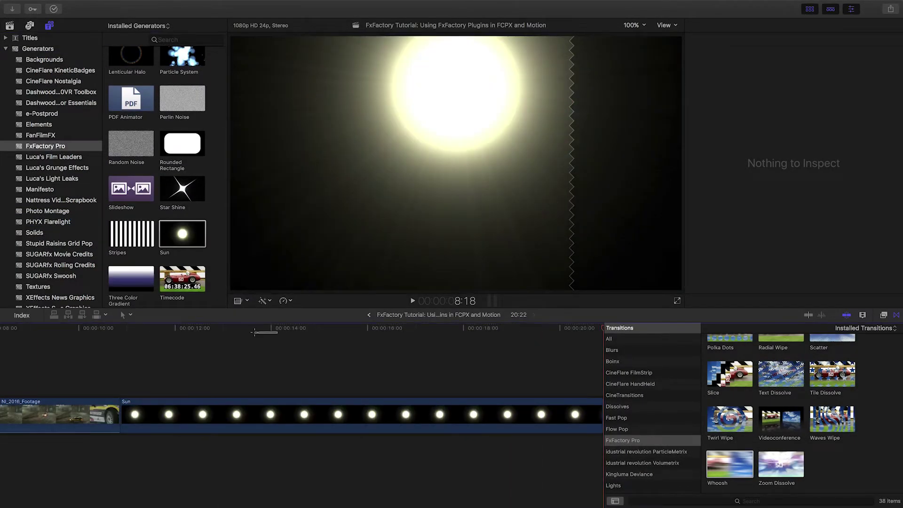
Select the Sun clip and apply its Foreign Star preset.
left_click(255, 331)
left_click(275, 414)
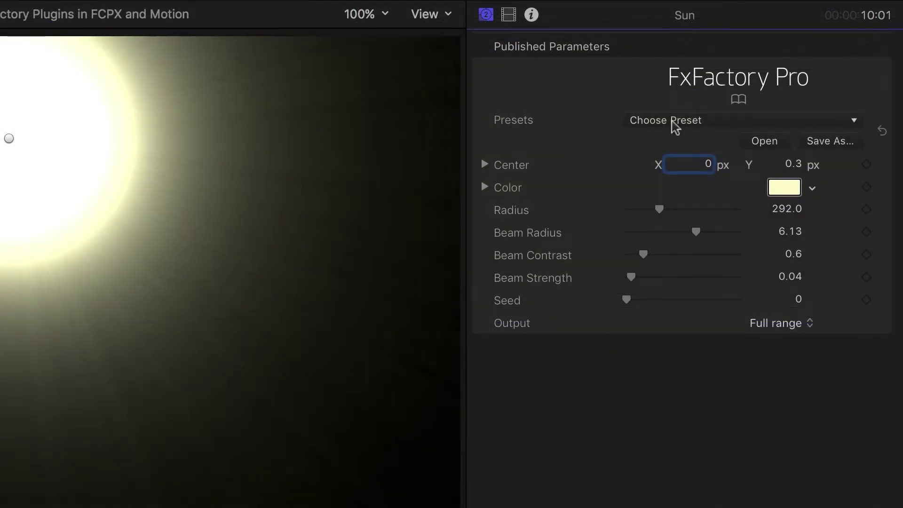
left_click(675, 123)
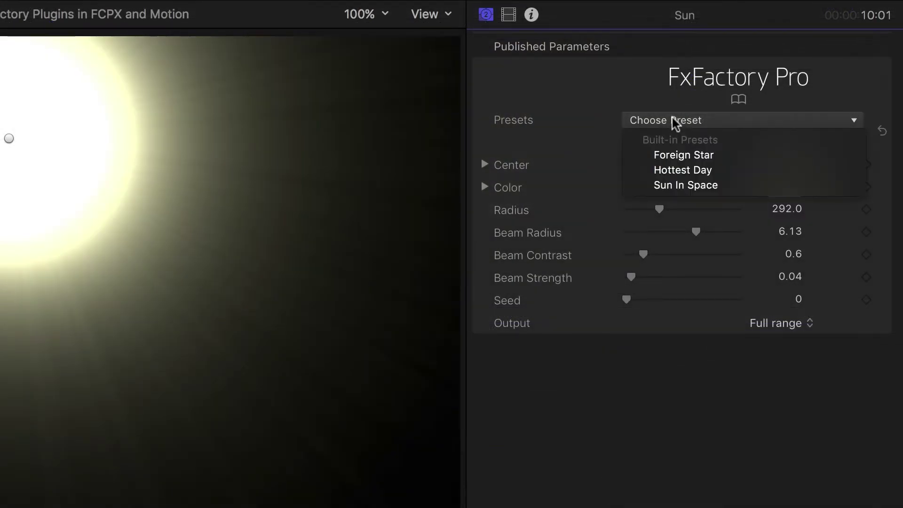
left_click(697, 155)
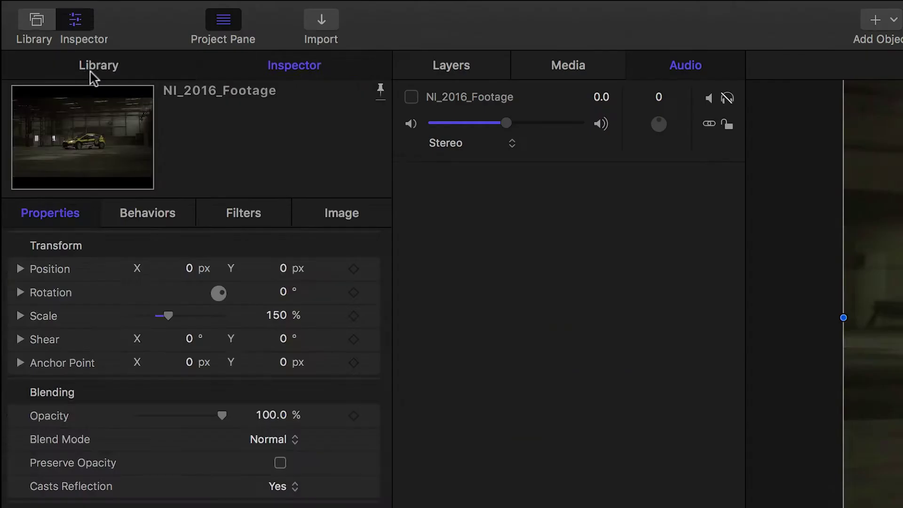
Add the FxFactory Pro Spot Light (Multiple) filter to the NI_2016_Footage layer and show its settings.
left_click(42, 33)
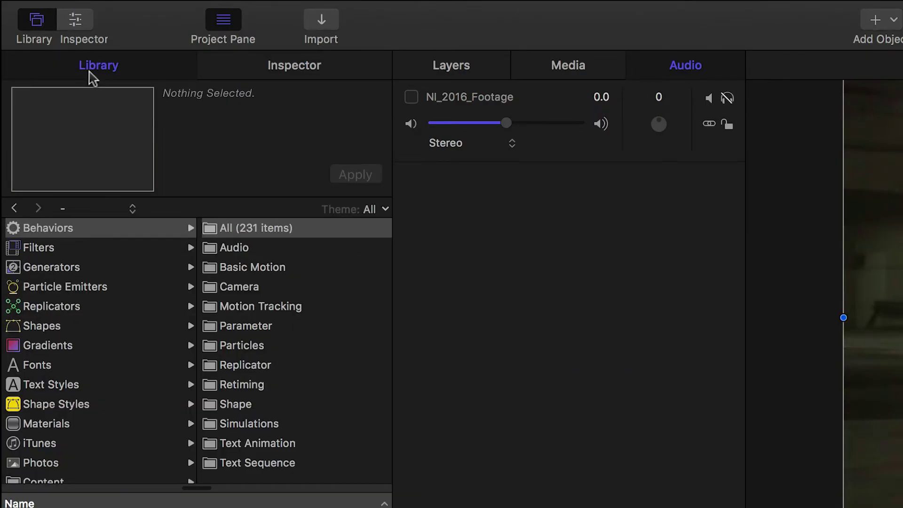
left_click(46, 247)
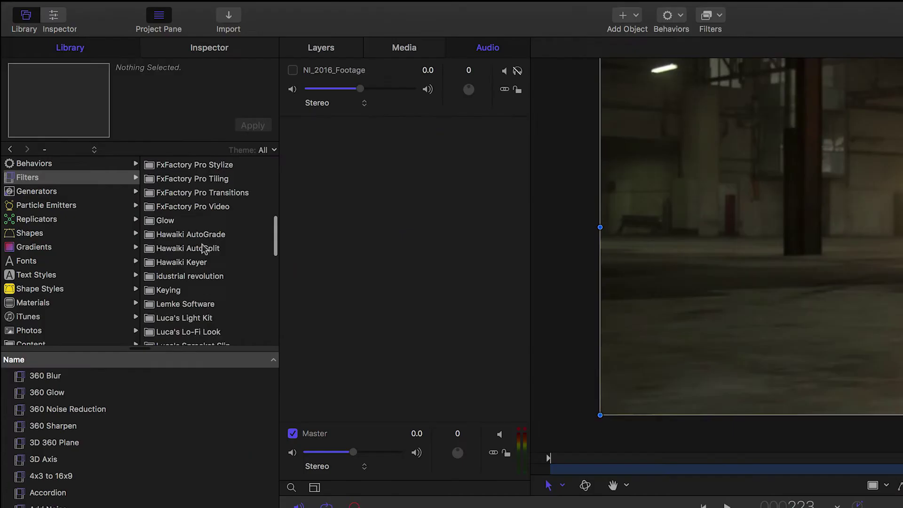
scroll(285, 347, "up", 5)
scroll(204, 248, "up", 3)
scroll(221, 198, "down", 1)
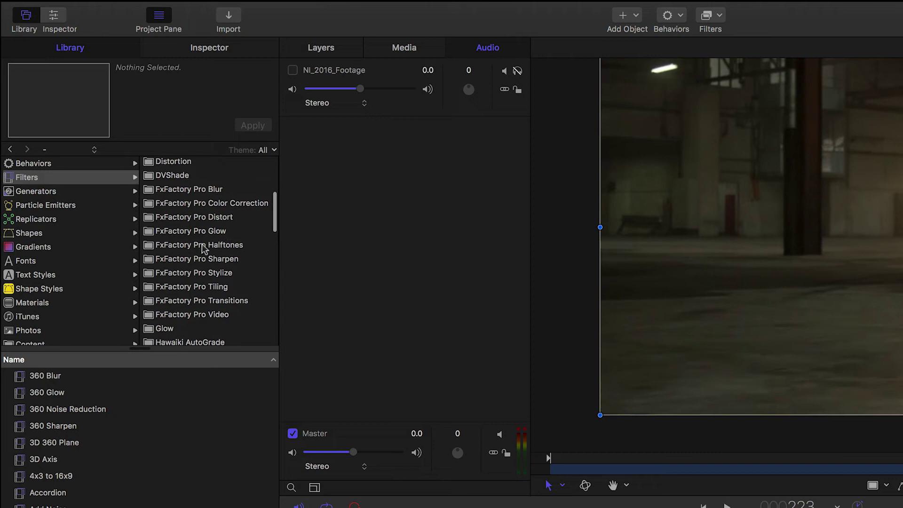
left_click(206, 204)
left_click(207, 219)
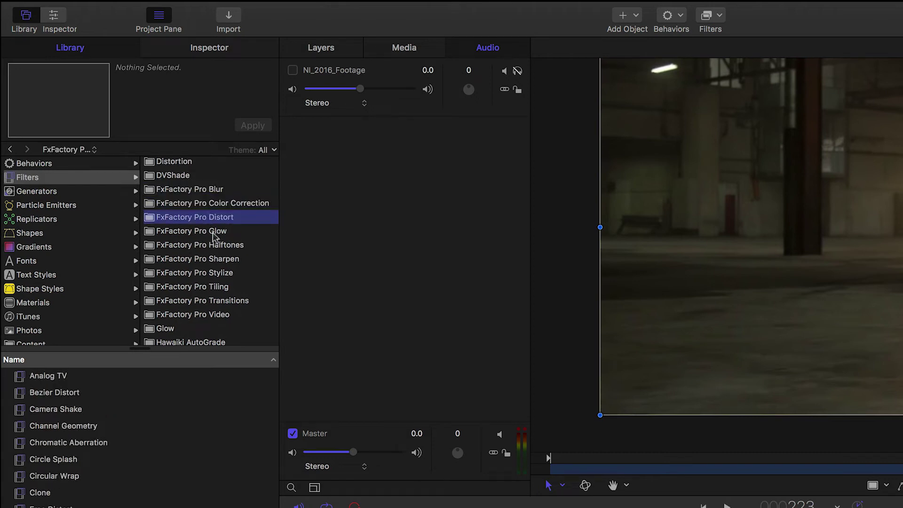
left_click(214, 232)
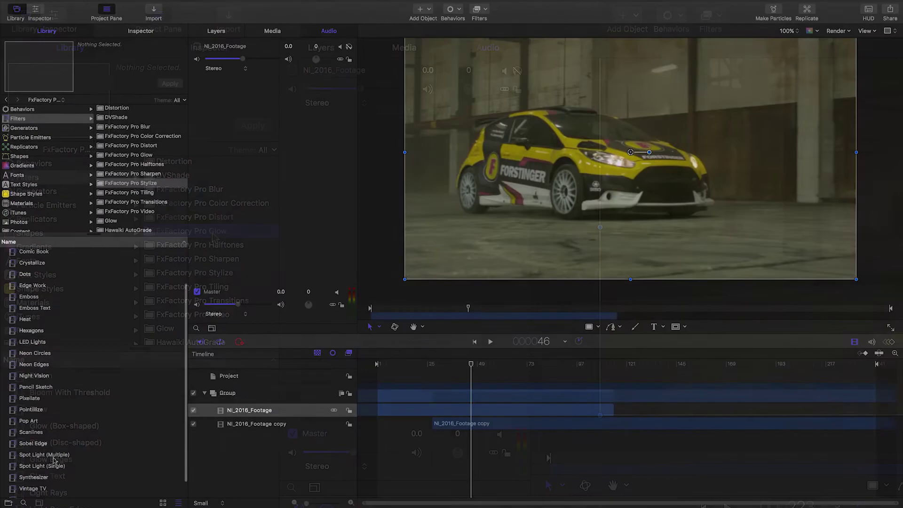
left_click_drag(266, 414, 266, 414)
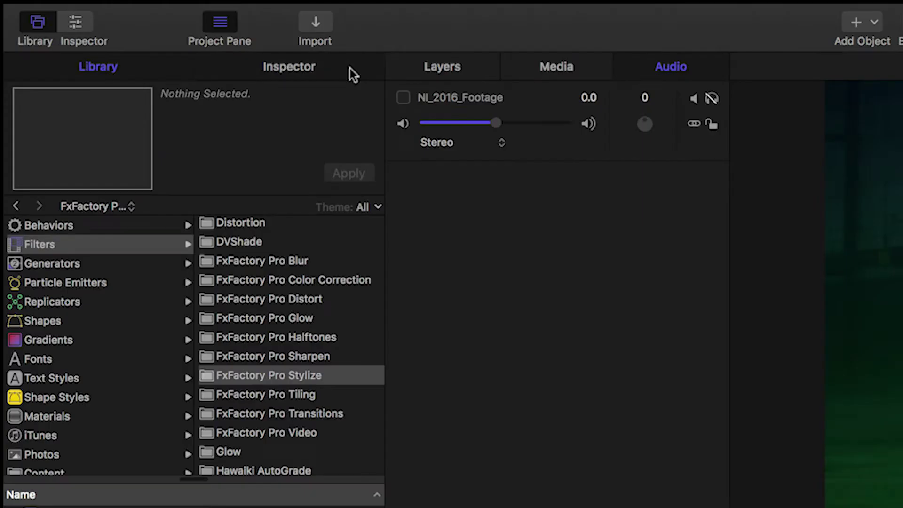
left_click(350, 69)
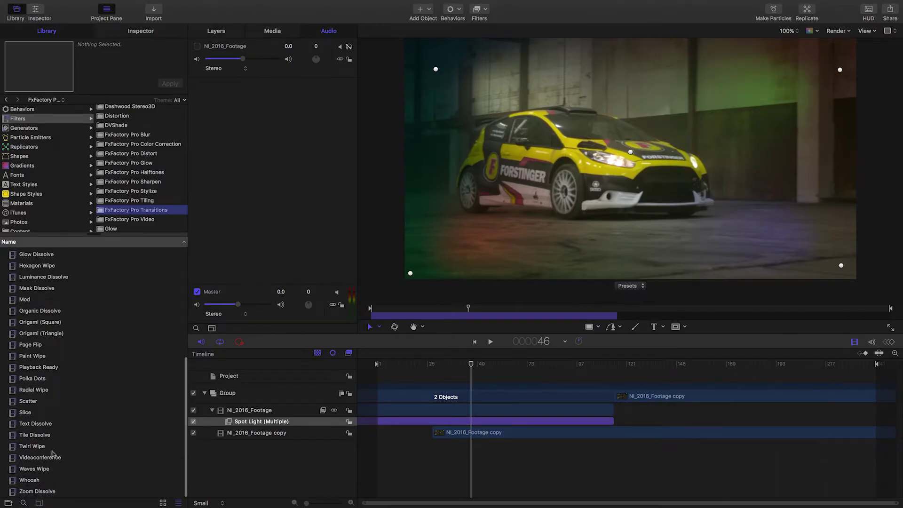
Add Videoconference to NI_2016_Footage, delay its start, and target NI_2016_Footage copy as destination.
left_click_drag(53, 453, 291, 414)
left_click_drag(534, 424, 530, 423)
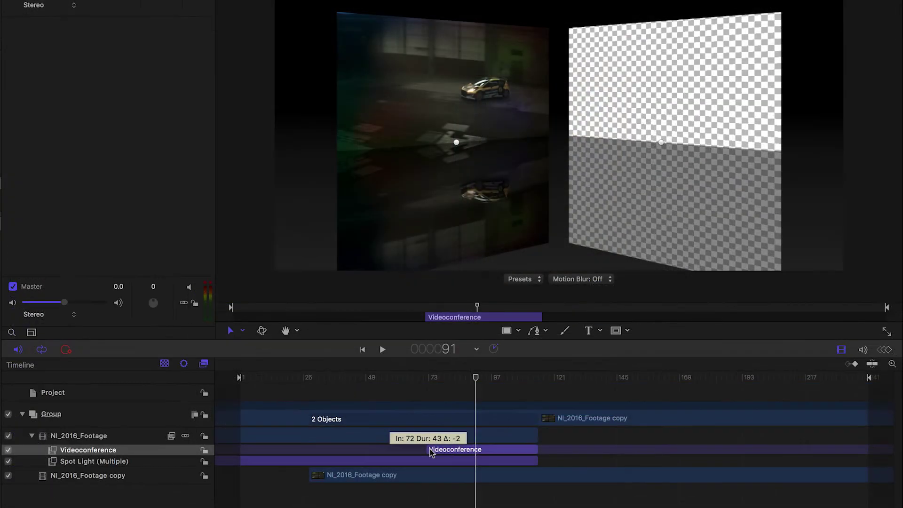
left_click_drag(469, 452, 476, 452)
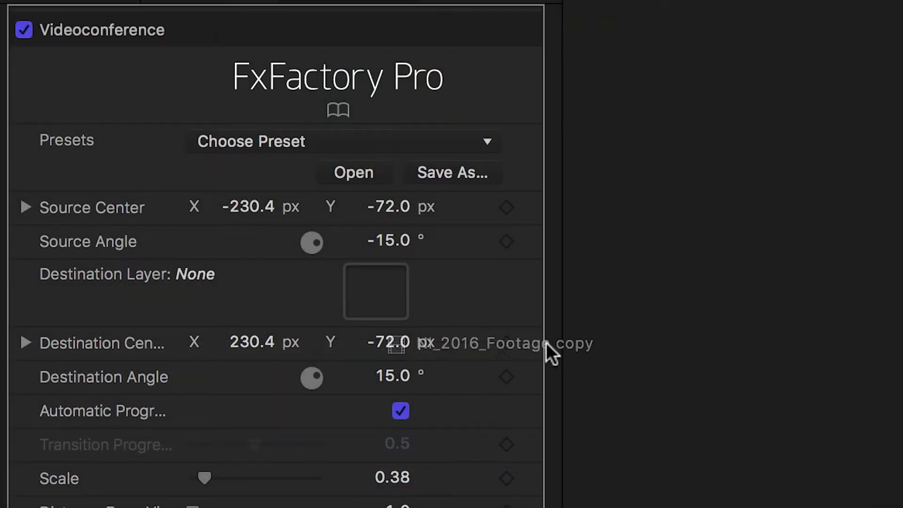
left_click_drag(421, 258, 378, 305)
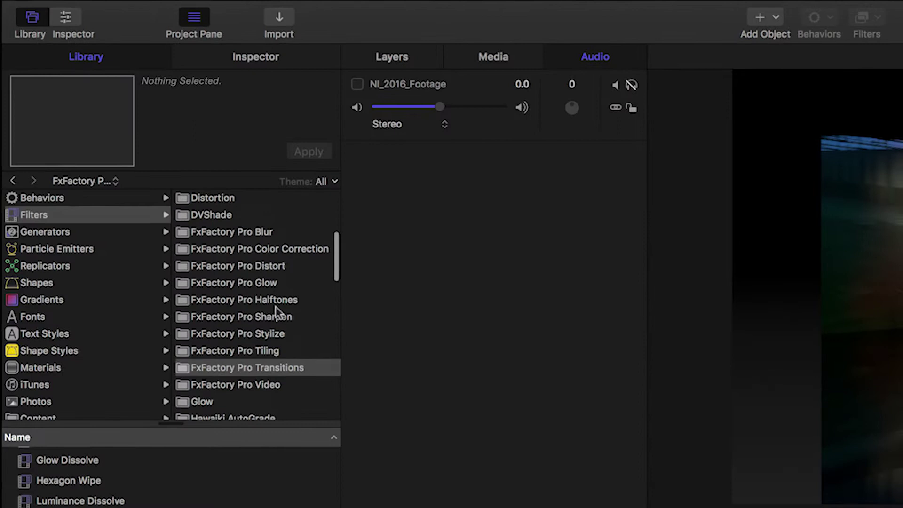
Show the Library's Generators and list the FxFactory Pro Generators, including Lenticular Halo.
scroll(276, 310, "up", 1)
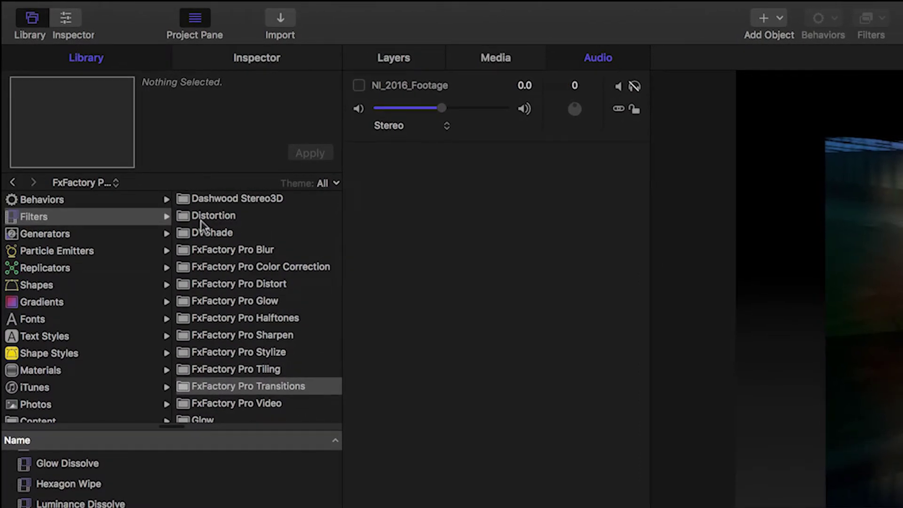
left_click(47, 235)
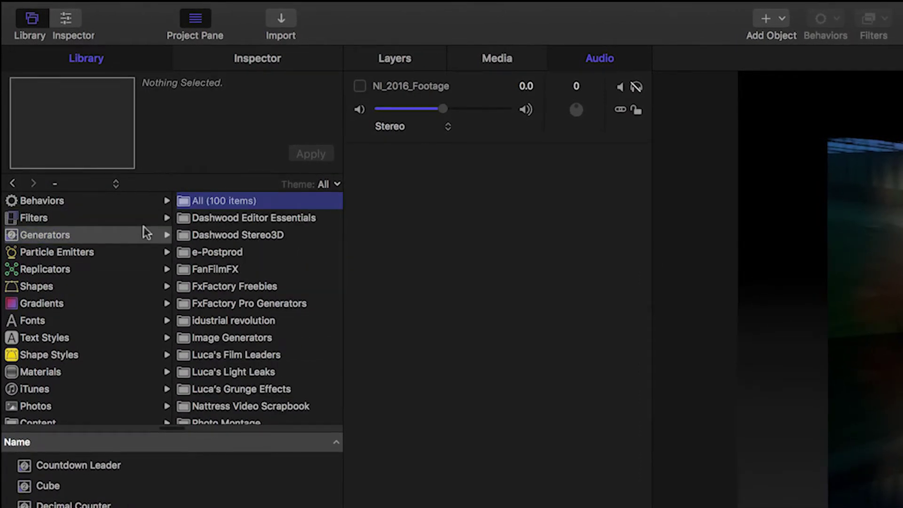
left_click(265, 303)
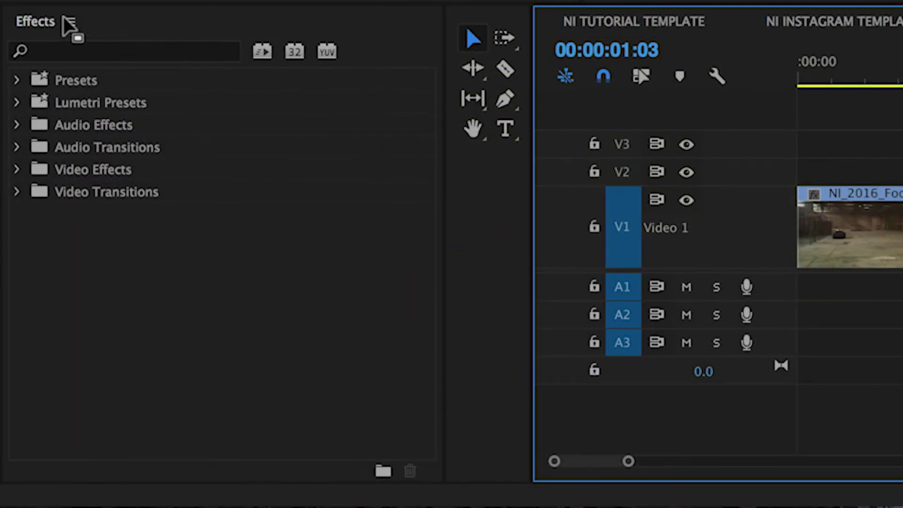
Apply the Synthesizer effect to the first race clip on V1.
left_click(16, 170)
scroll(145, 367, "down", 10)
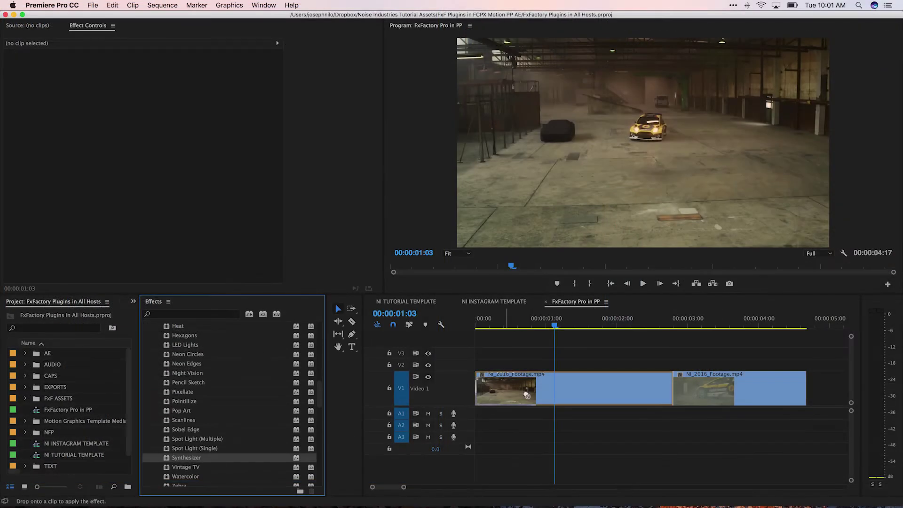
left_click_drag(543, 387, 544, 388)
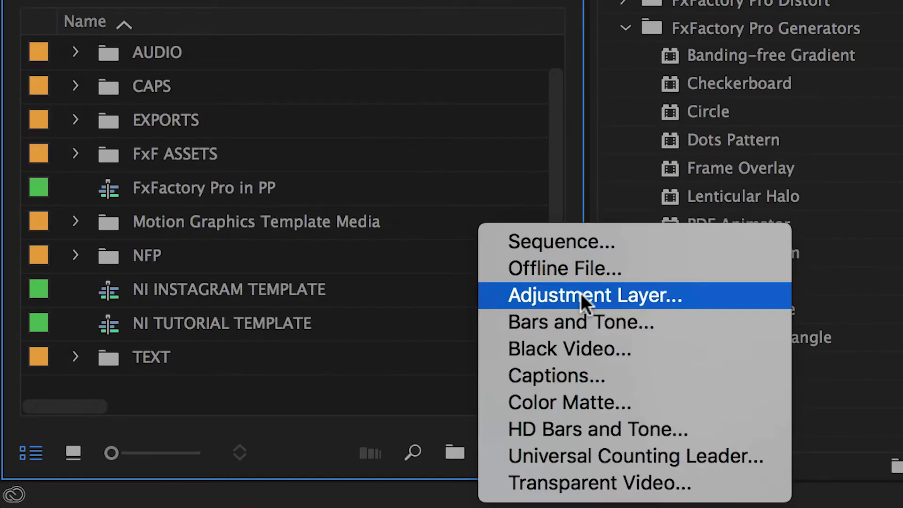
Create an adjustment layer on V2 and apply the FxFactory Pro Timecode generator to it.
left_click(580, 293)
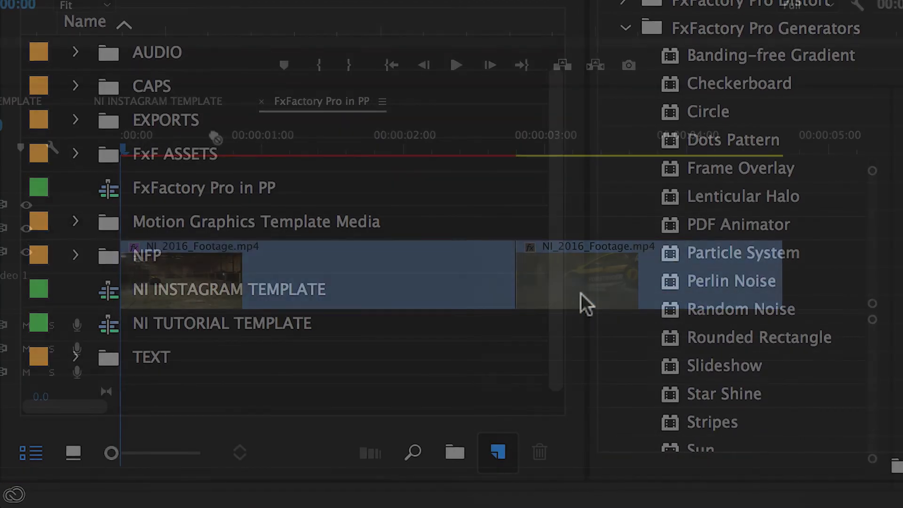
left_click(135, 222)
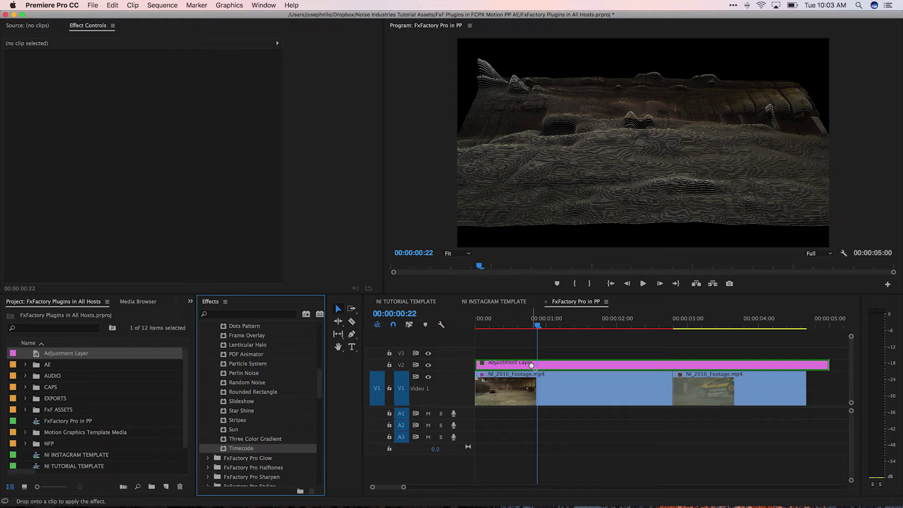
left_click_drag(535, 364, 534, 367)
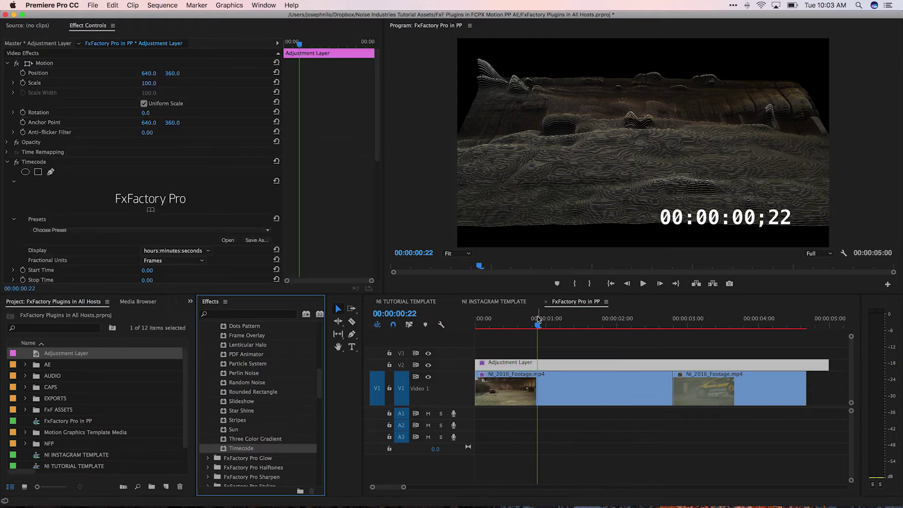
left_click_drag(522, 320, 483, 320)
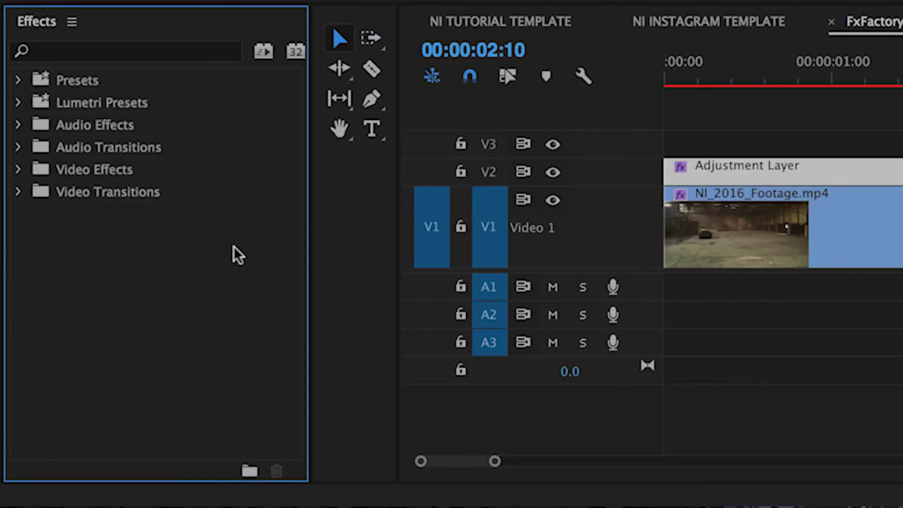
Expand Video Transitions and then FxFactory Pro Transitions in the Effects panel.
left_click(18, 192)
scroll(222, 236, "down", 5)
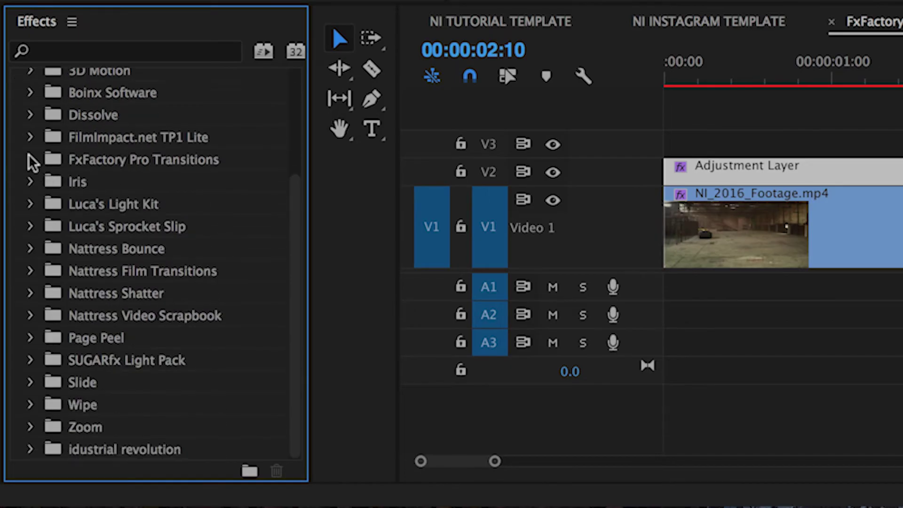
left_click(28, 158)
scroll(157, 200, "down", 10)
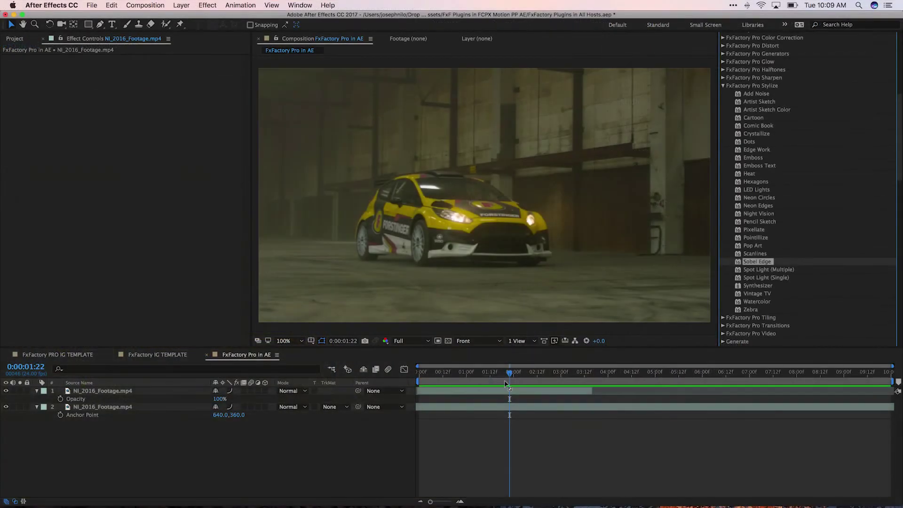
Apply Sobel Edge to layer 1 and add Adjustment Layer 4 carrying a Rounded Rectangle generator.
left_click_drag(506, 383, 504, 391)
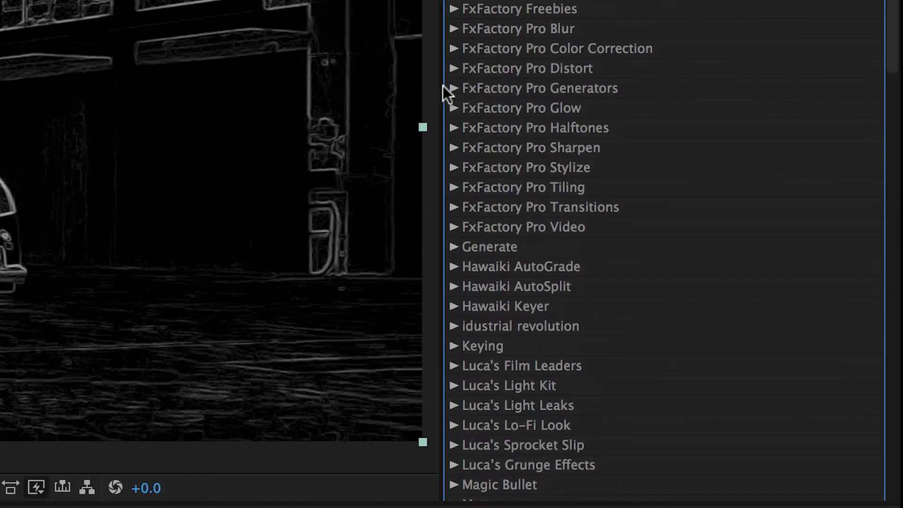
left_click(452, 88)
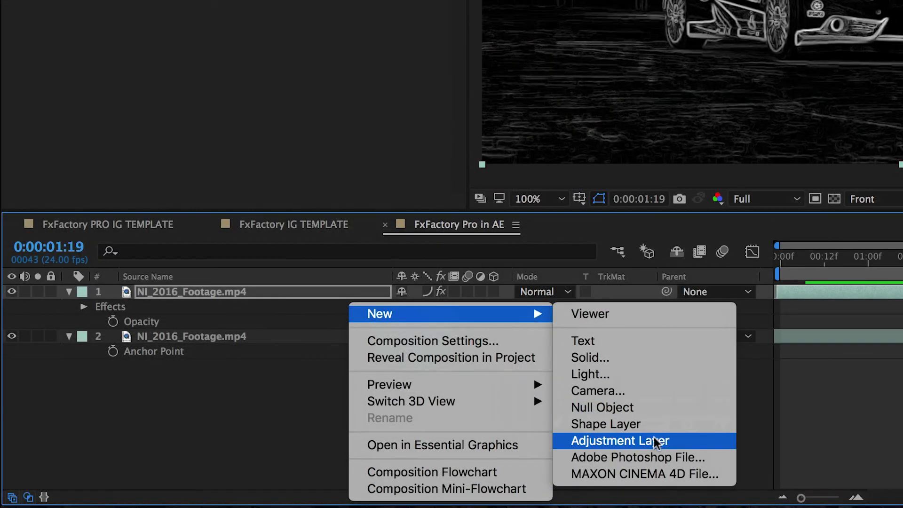
left_click(639, 439)
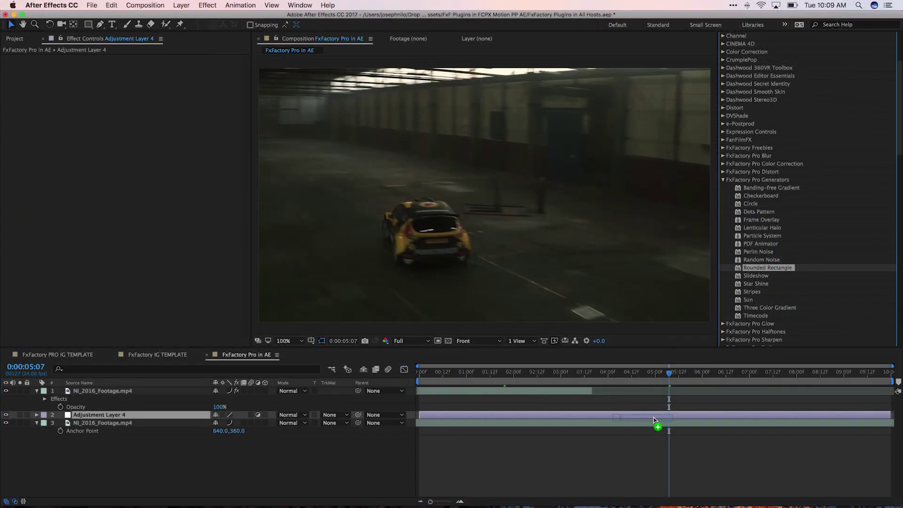
left_click_drag(654, 419, 654, 420)
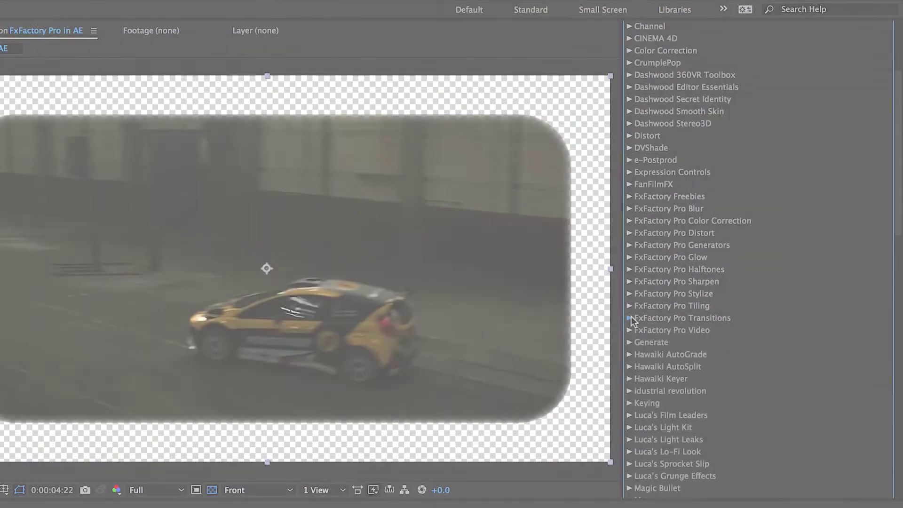
Apply Glow Dissolve from the FxFactory Pro Transitions to the top footage layer.
left_click(631, 317)
scroll(870, 357, "down", 5)
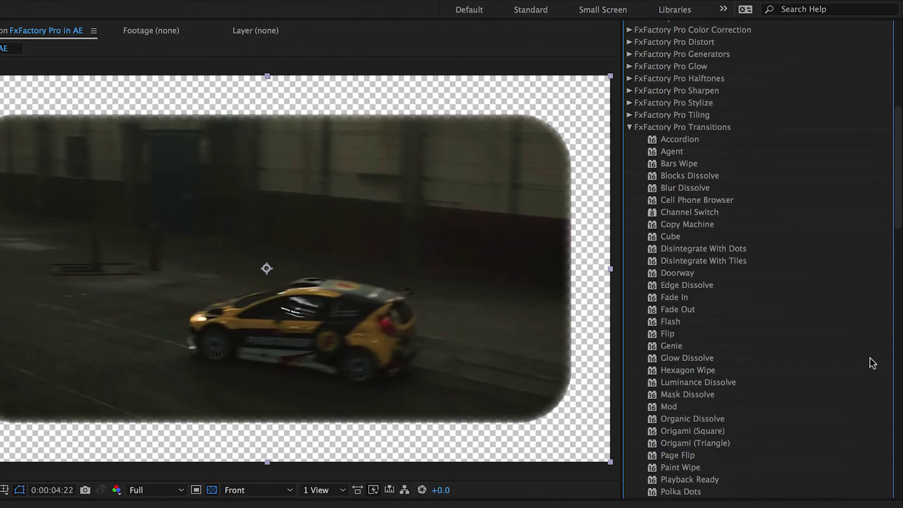
scroll(870, 363, "down", 2)
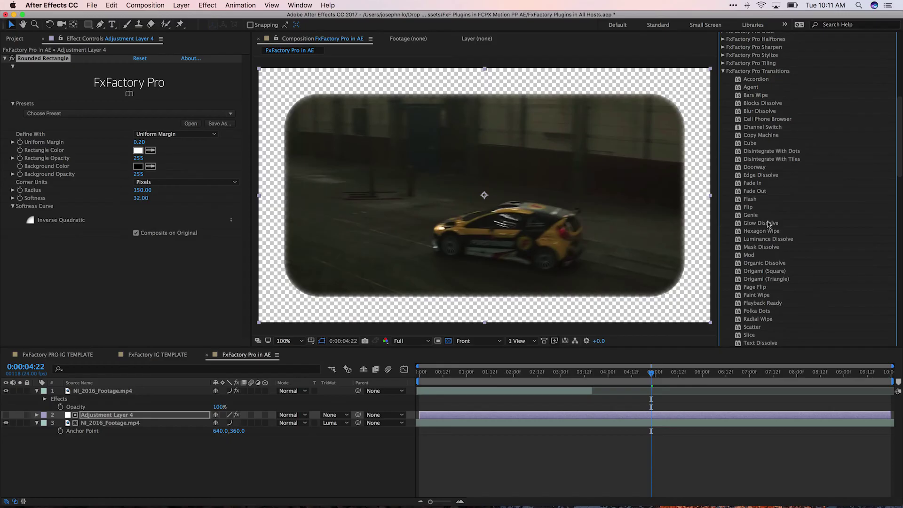
left_click_drag(686, 311, 0, 507)
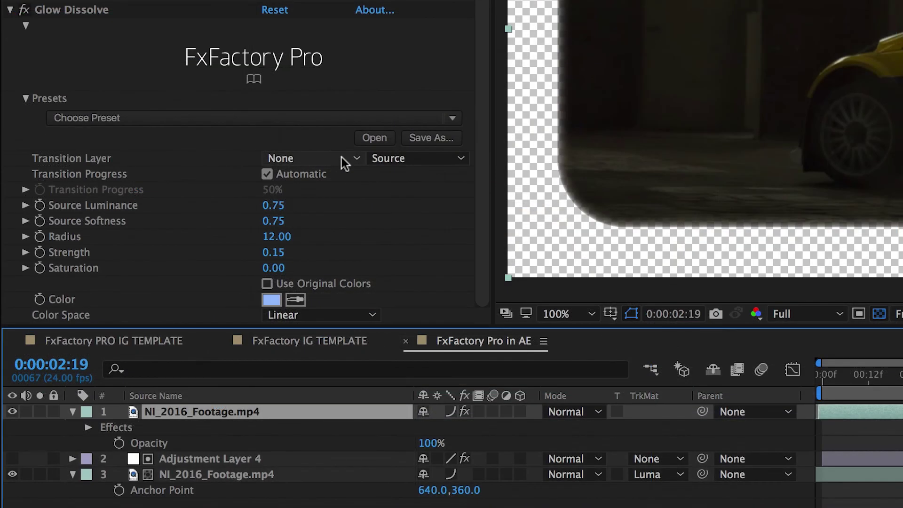
Set Transition Layer to 3. NI_2016_Footage.mp4 and Transition Progress manually to 99%.
left_click(341, 156)
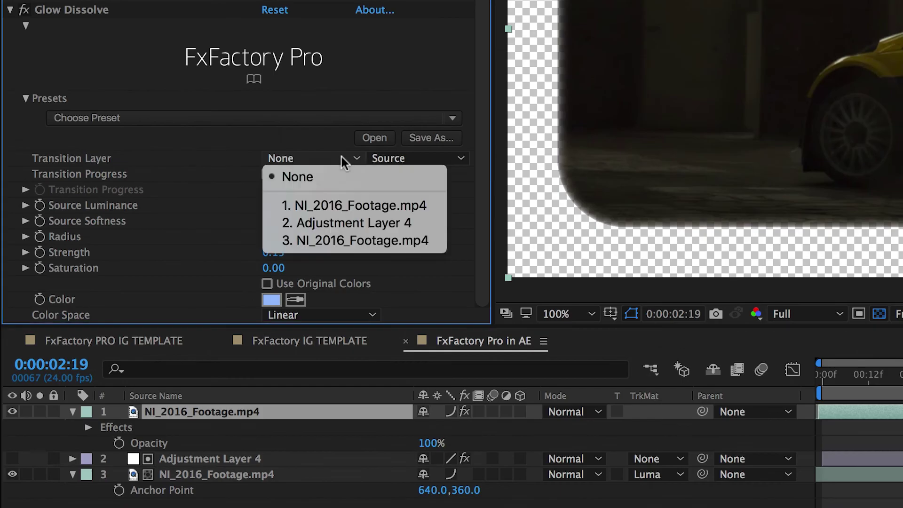
left_click(379, 242)
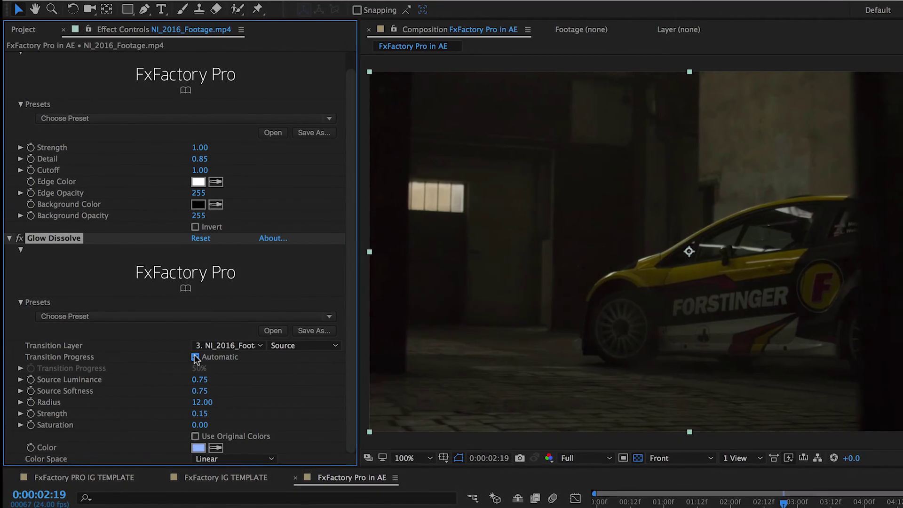
left_click(196, 357)
left_click_drag(198, 368, 222, 366)
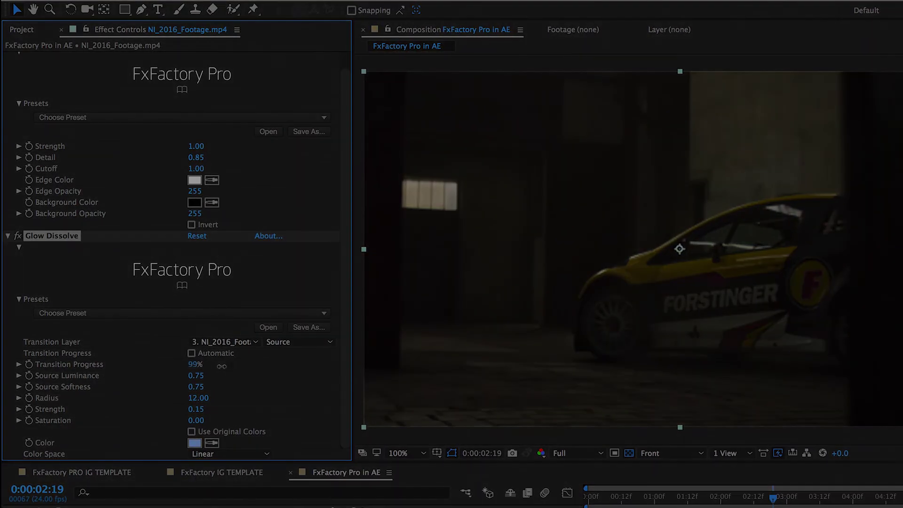